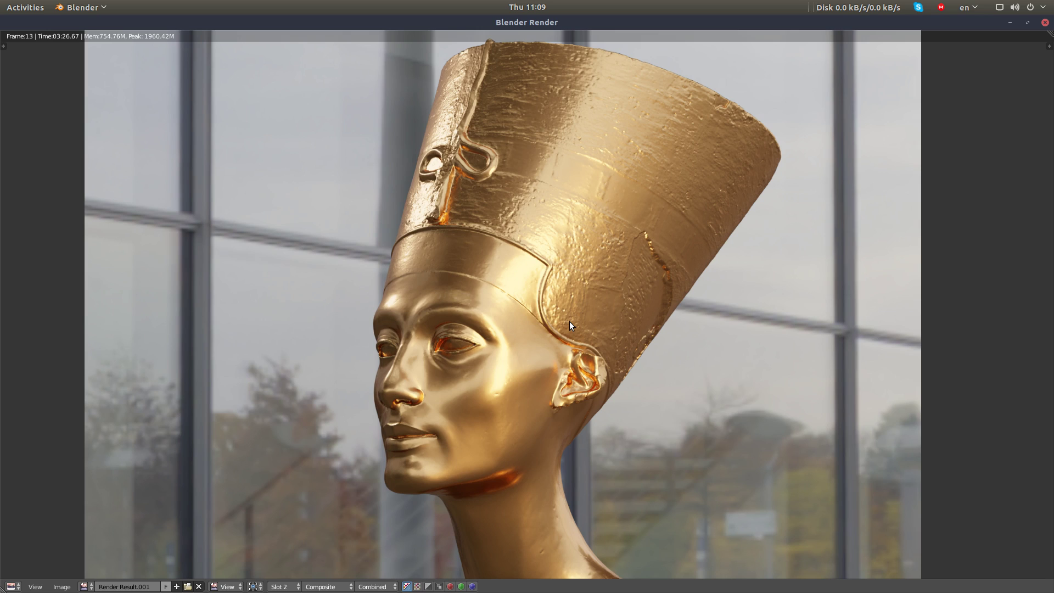
Toggle repeatedly between render Slot 1 and Slot 2 to compare the darker and brighter gold bust renders.
{"action": "key", "text": "j"}
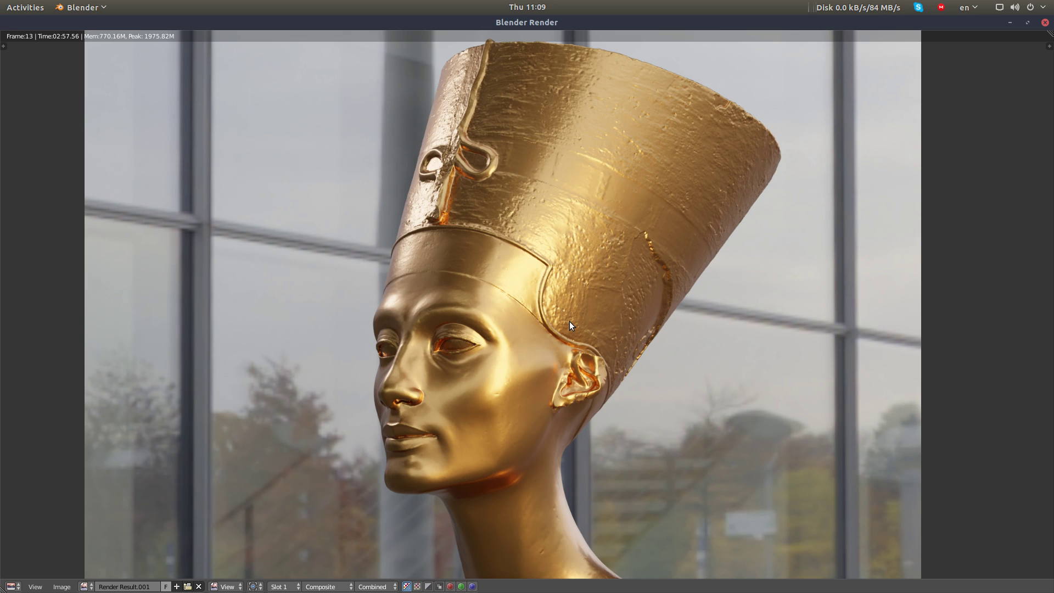
{"action": "key", "text": "j"}
{"action": "key", "text": "j"}
{"action": "key", "text": "j"}
{"action": "key", "text": "j"}
{"action": "key", "text": "j"}
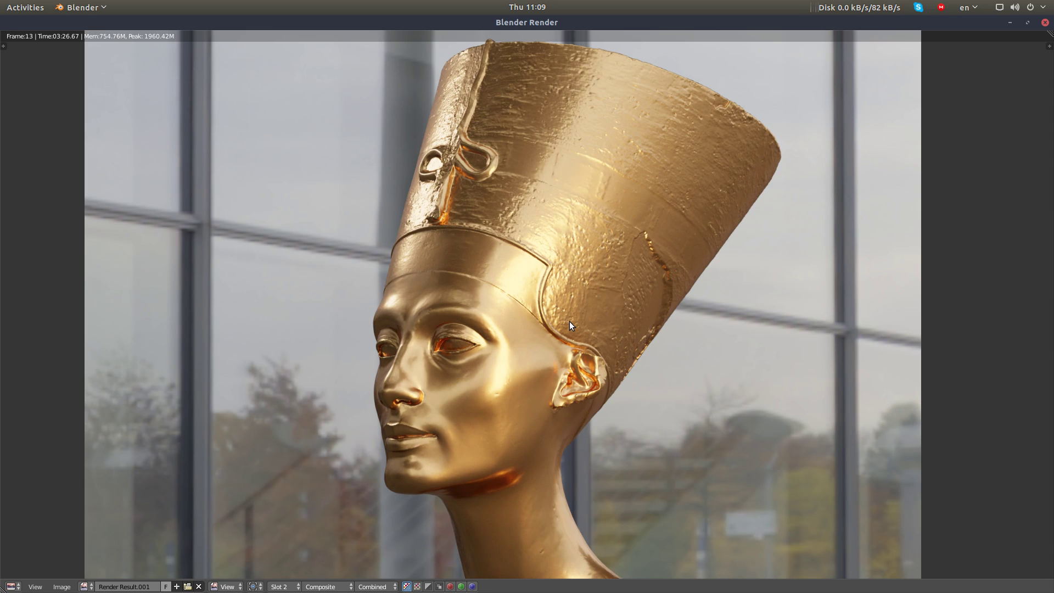
{"action": "key", "text": "j"}
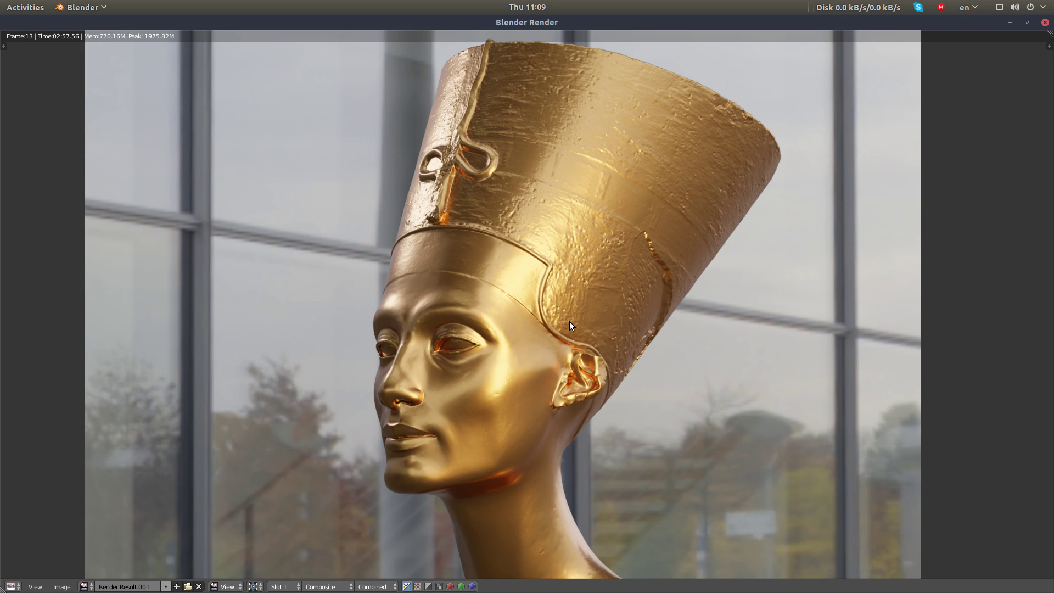
{"action": "key", "text": "j"}
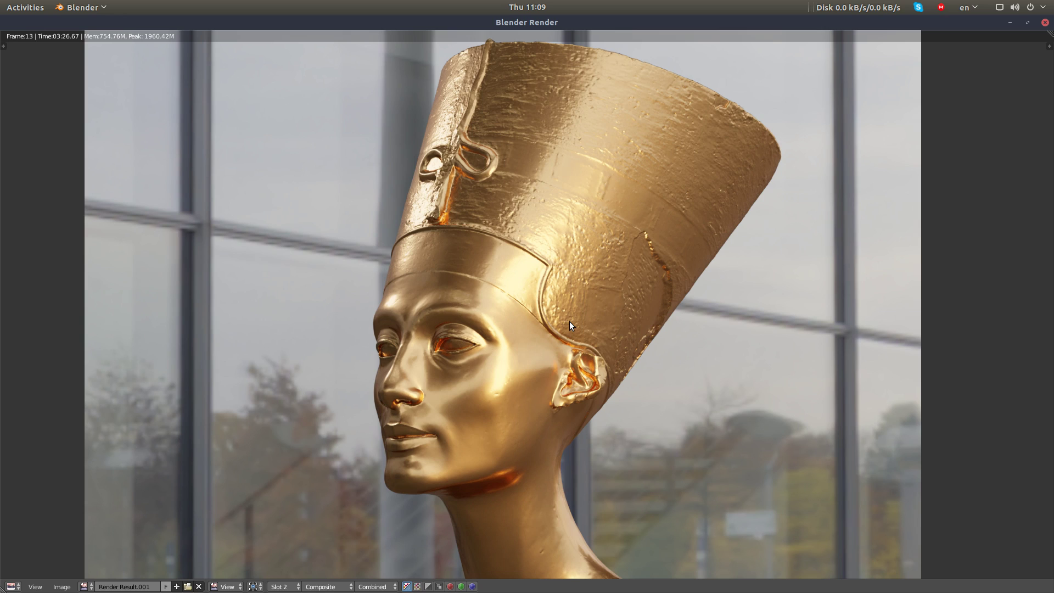
{"action": "key", "text": "j"}
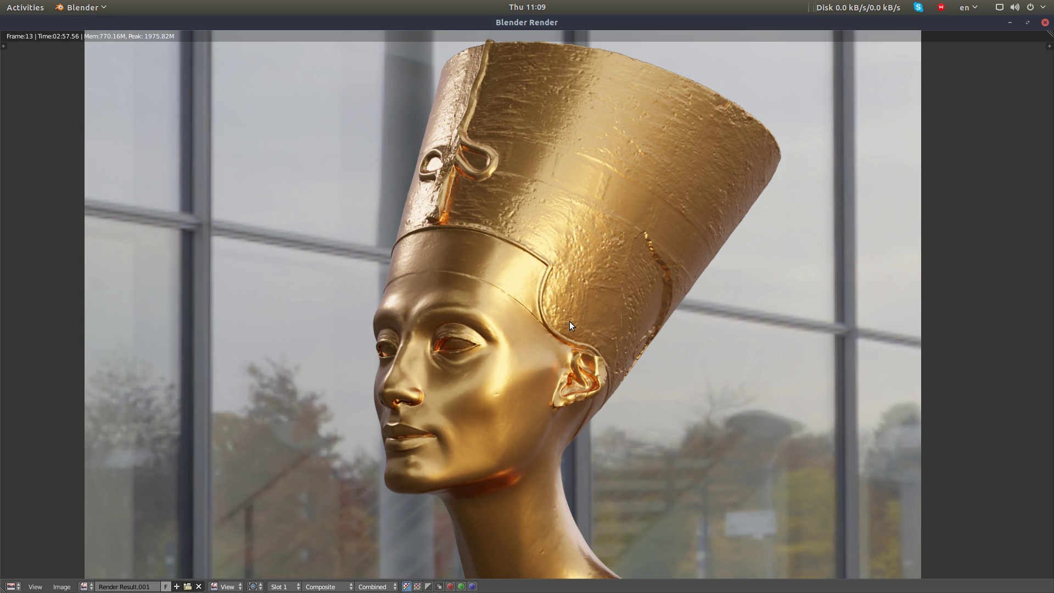
{"action": "key", "text": "j"}
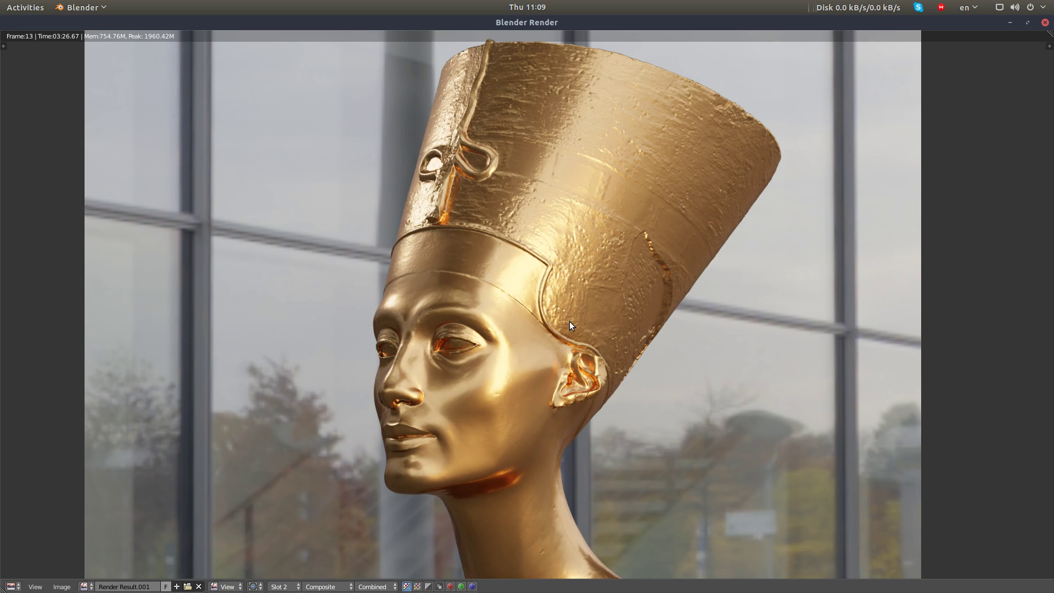
{"action": "key", "text": "j"}
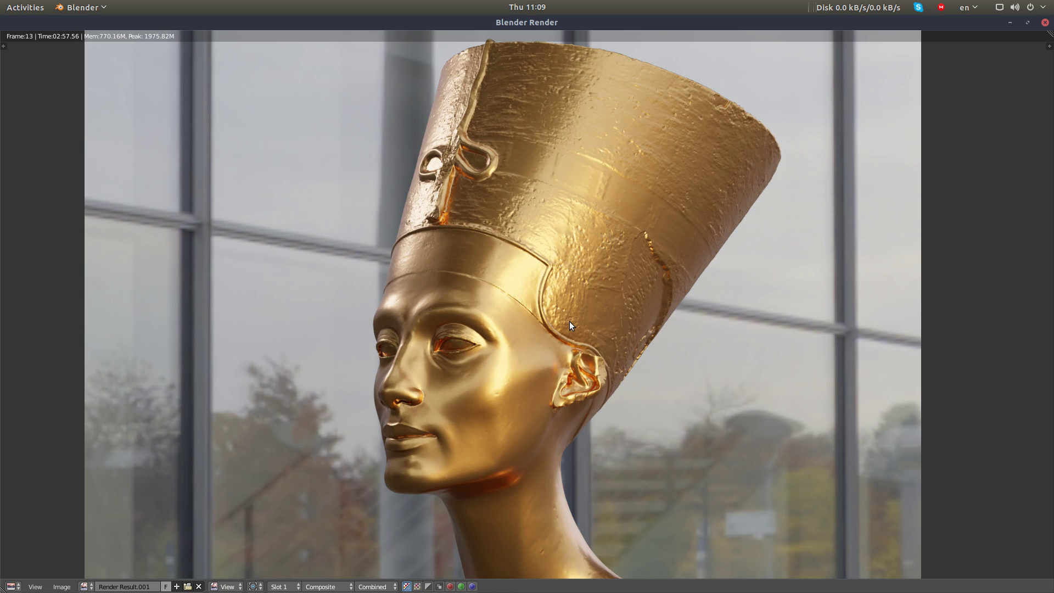
{"action": "key", "text": "j"}
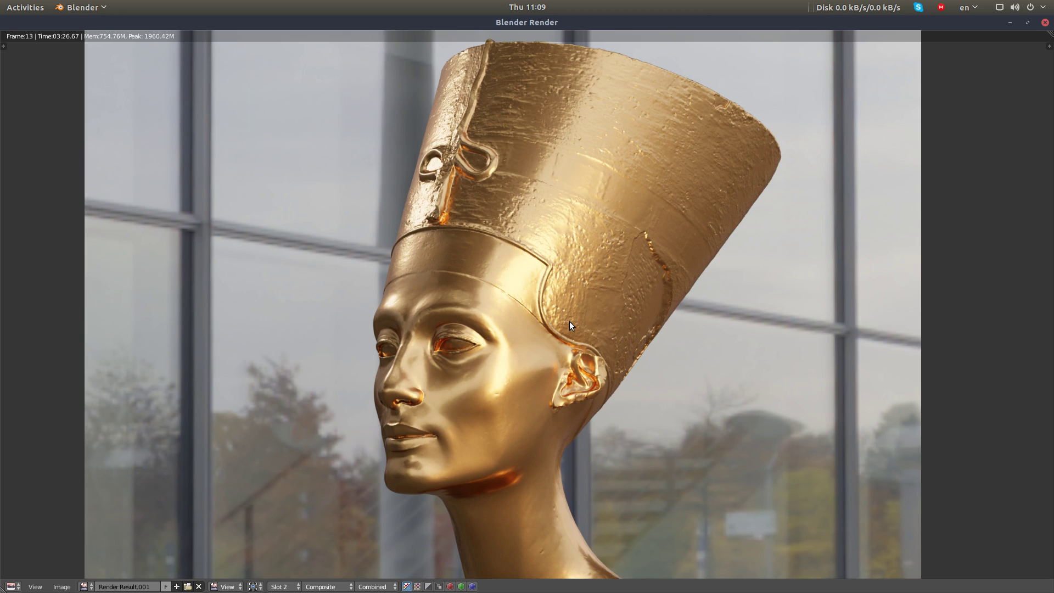
{"action": "key", "text": "j"}
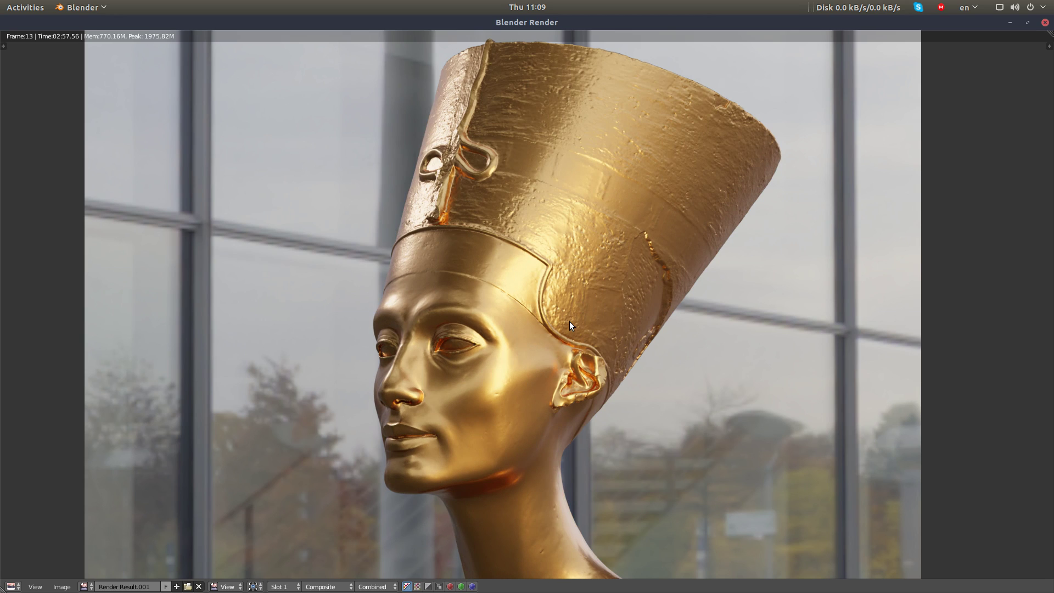
{"action": "key", "text": "j"}
{"action": "key", "text": "j"}
Leave the full-screen render view and hide the node properties sidebar.
{"action": "key", "text": "ctrl+alt+space"}
{"action": "middle_click_drag", "start_coordinate": [353, 463], "coordinate": [356, 361], "text": "ctrl"}
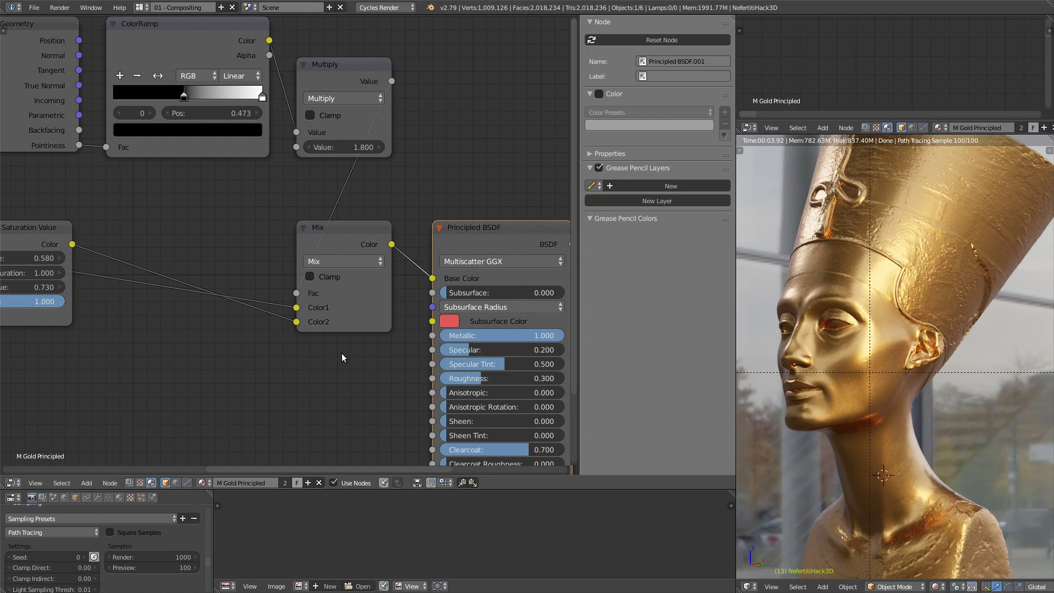
{"action": "scroll", "coordinate": [235, 294], "scroll_direction": "down", "scroll_amount": 2}
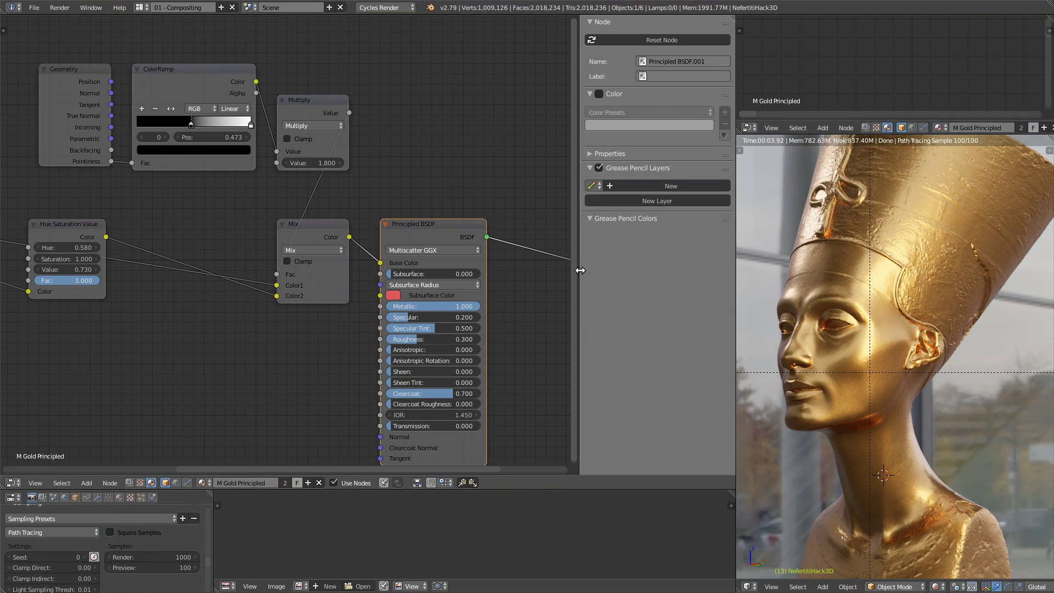
{"action": "key", "text": "n"}
{"action": "scroll", "coordinate": [479, 269], "scroll_direction": "down", "scroll_amount": 2}
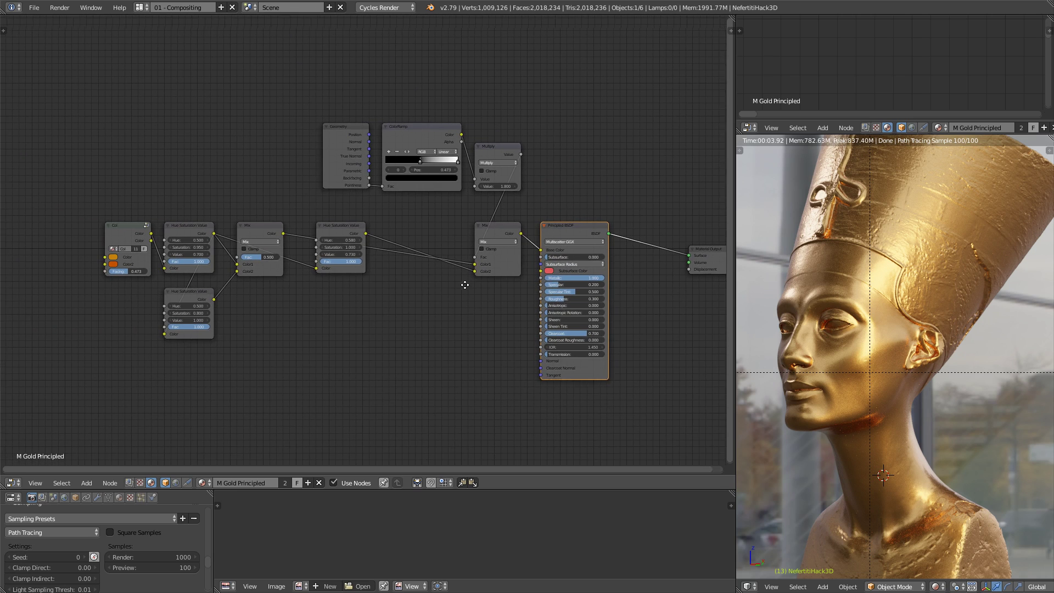
Zoom in on the Principled BSDF node showing Metallic 1.000, Roughness 0.300, Clearcoat 0.700.
{"action": "middle_click_drag", "start_coordinate": [450, 277], "coordinate": [524, 264]}
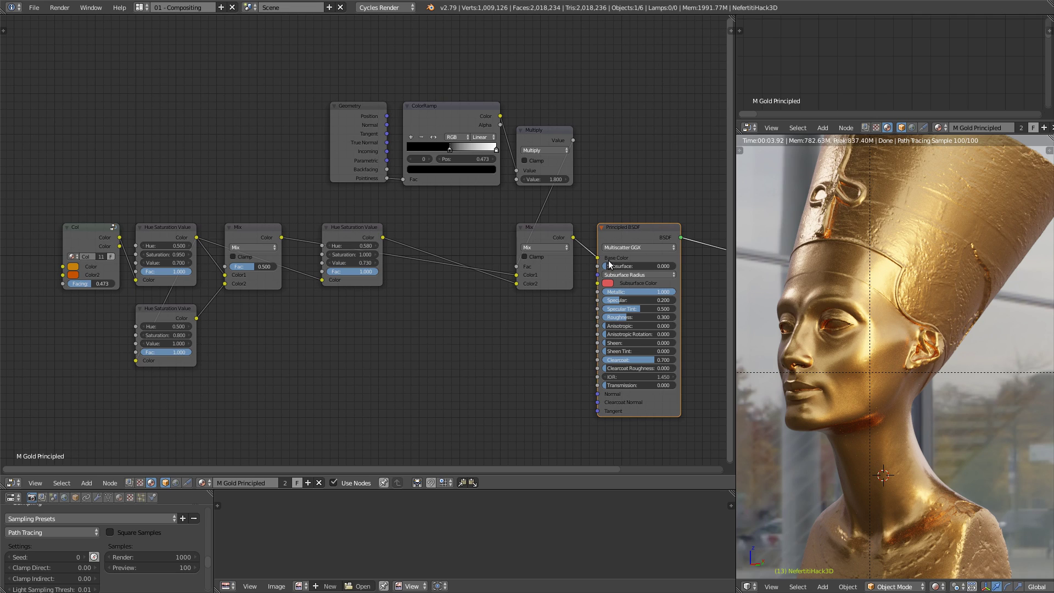
{"action": "middle_click_drag", "start_coordinate": [607, 265], "coordinate": [574, 241]}
{"action": "scroll", "coordinate": [576, 262], "scroll_direction": "up", "scroll_amount": 3}
{"action": "scroll", "coordinate": [576, 227], "scroll_direction": "up", "scroll_amount": 1}
{"action": "scroll", "coordinate": [576, 226], "scroll_direction": "up", "scroll_amount": 1}
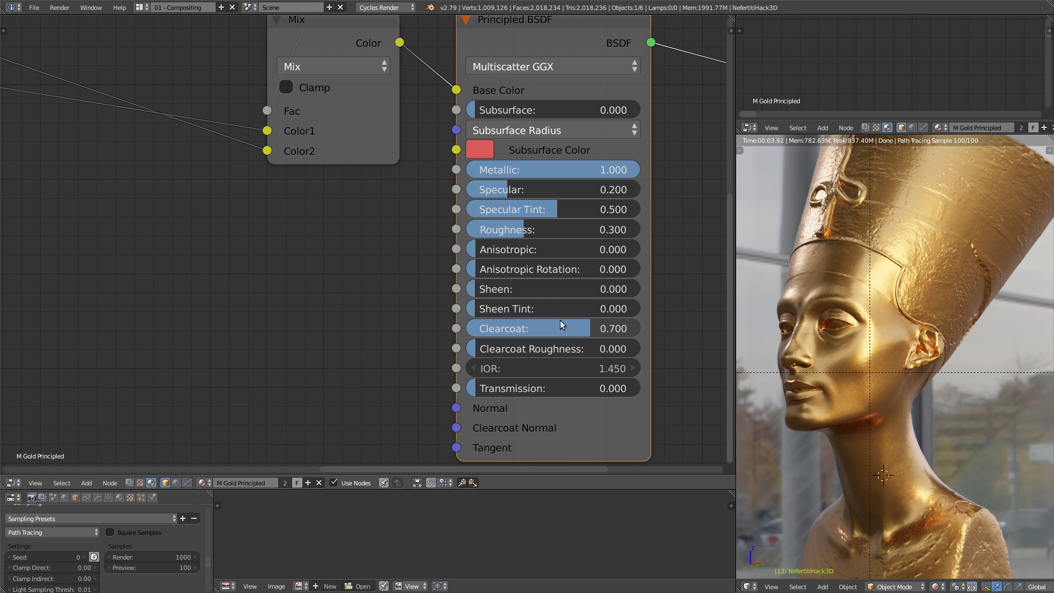
Preview the Col node's output on the gold bust.
{"action": "middle_click_drag", "start_coordinate": [329, 241], "coordinate": [336, 243]}
{"action": "scroll", "coordinate": [336, 242], "scroll_direction": "down", "scroll_amount": 4}
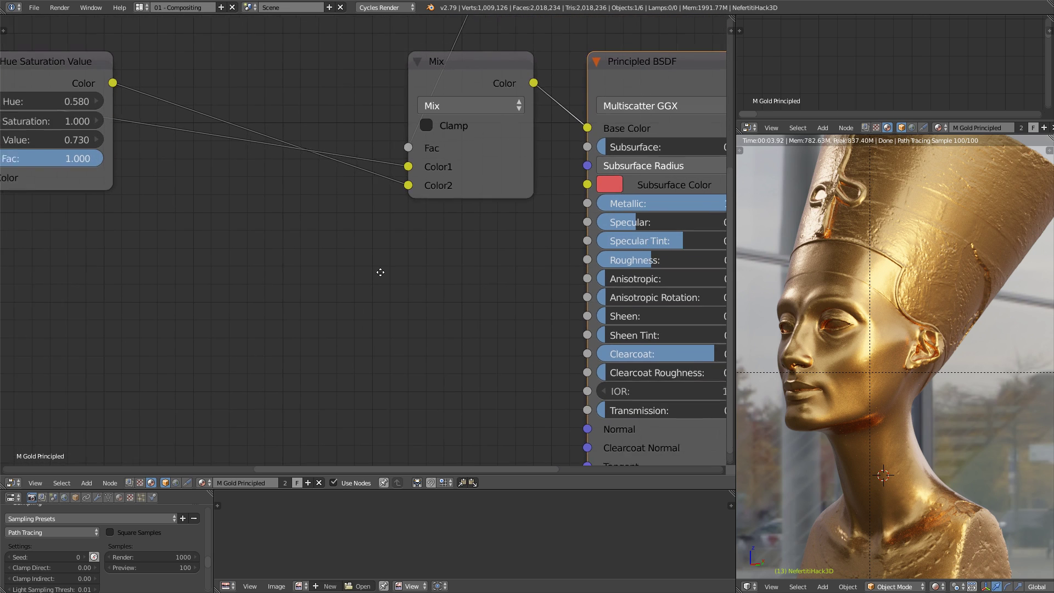
{"action": "middle_click_drag", "start_coordinate": [400, 274], "coordinate": [478, 265]}
{"action": "scroll", "coordinate": [478, 265], "scroll_direction": "up", "scroll_amount": 4}
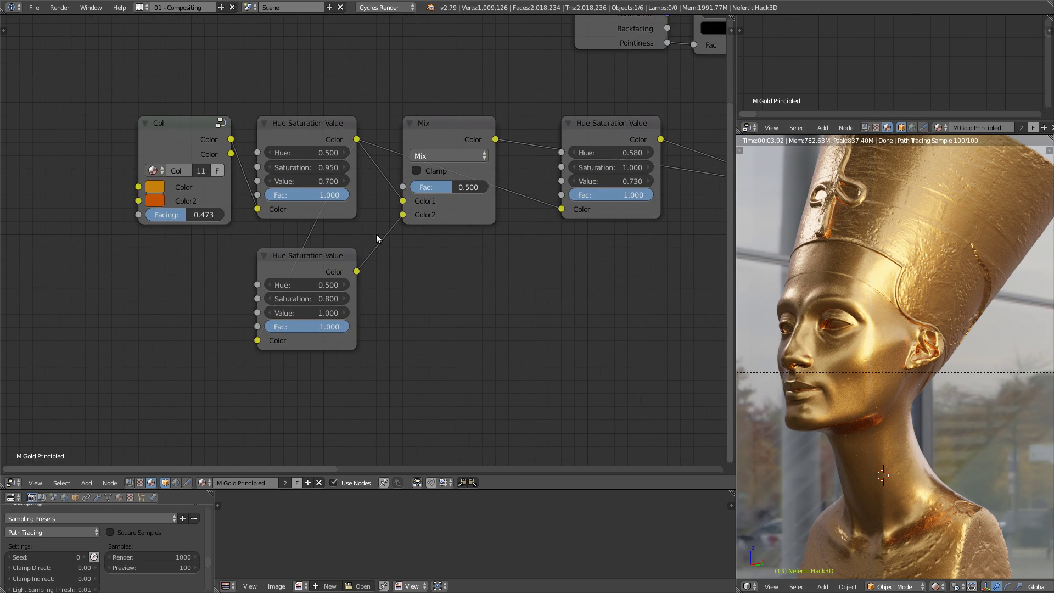
{"action": "left_click", "coordinate": [218, 129], "text": "ctrl+shift"}
Preview the upper and lower Hue Saturation Value node outputs on the bust.
{"action": "middle_click_drag", "start_coordinate": [294, 205], "coordinate": [247, 274]}
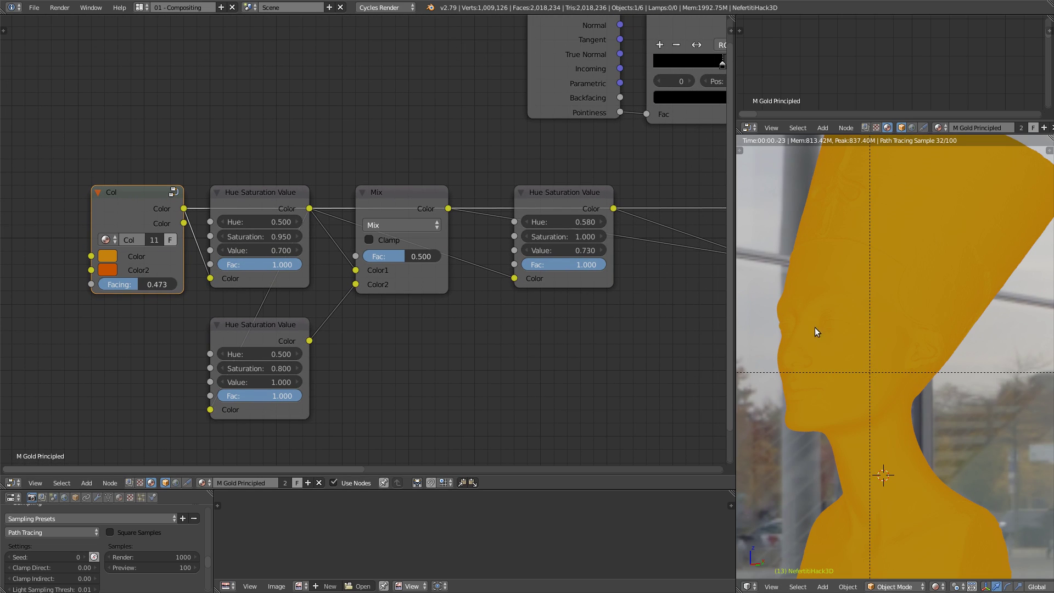
{"action": "scroll", "coordinate": [820, 312], "scroll_direction": "up", "scroll_amount": 3}
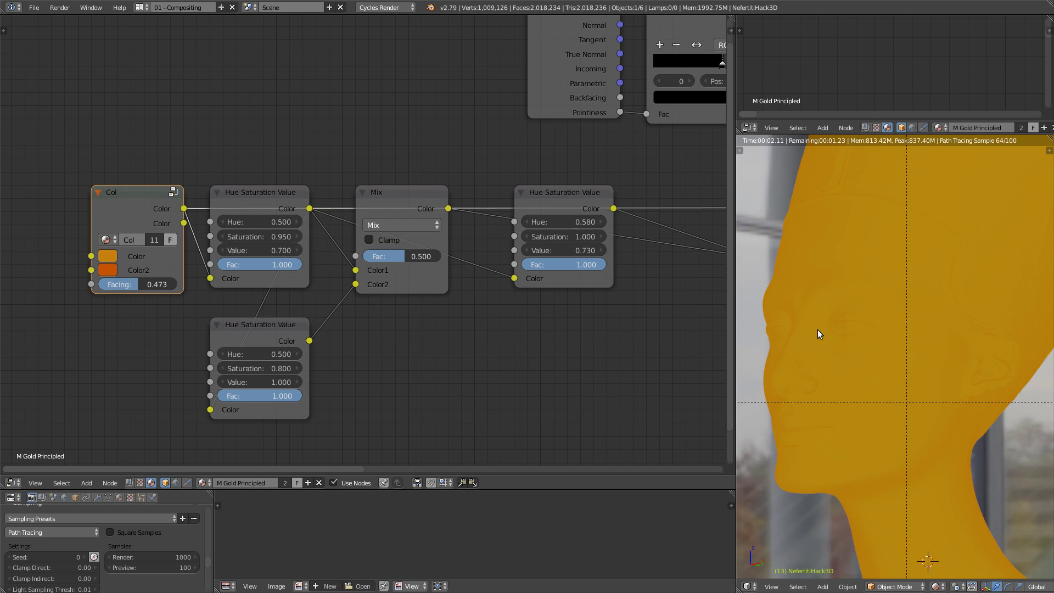
{"action": "left_click", "coordinate": [273, 193]}
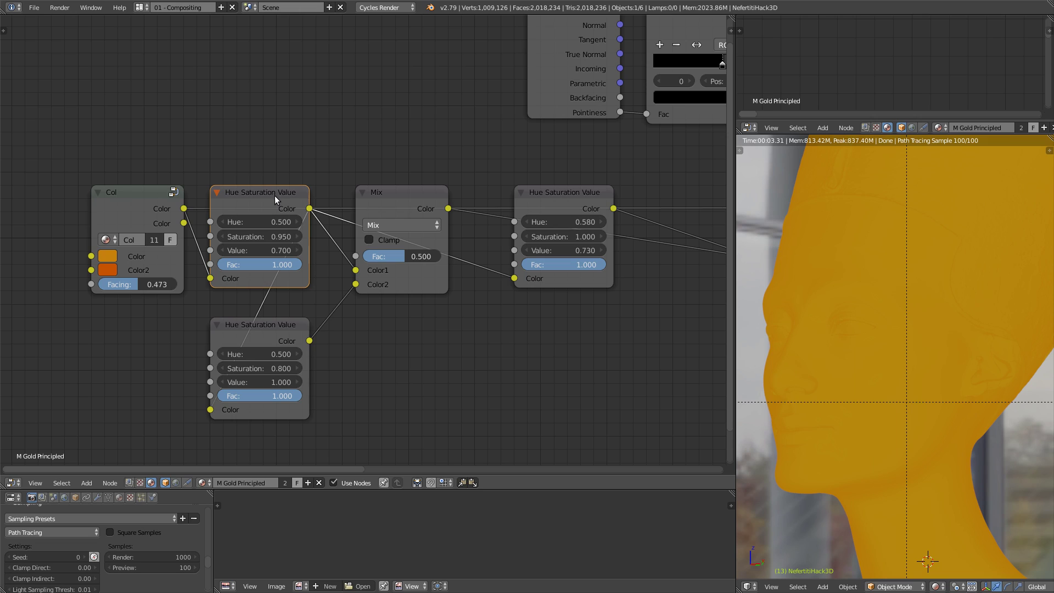
{"action": "left_click", "coordinate": [243, 197], "text": "ctrl+shift"}
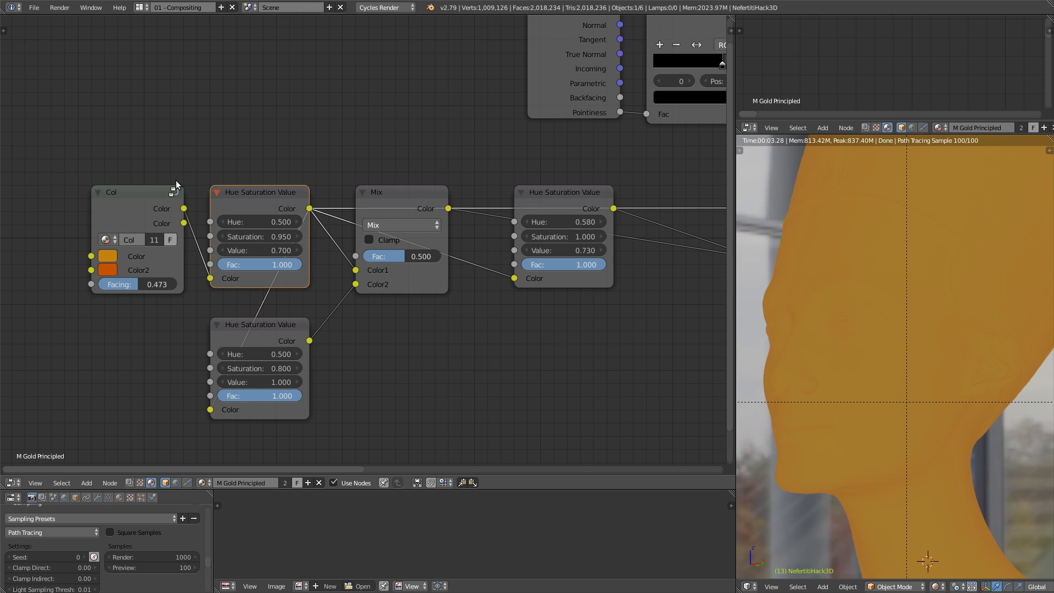
{"action": "middle_click_drag", "start_coordinate": [176, 180], "coordinate": [142, 181]}
{"action": "left_click", "coordinate": [250, 331], "text": "ctrl+shift"}
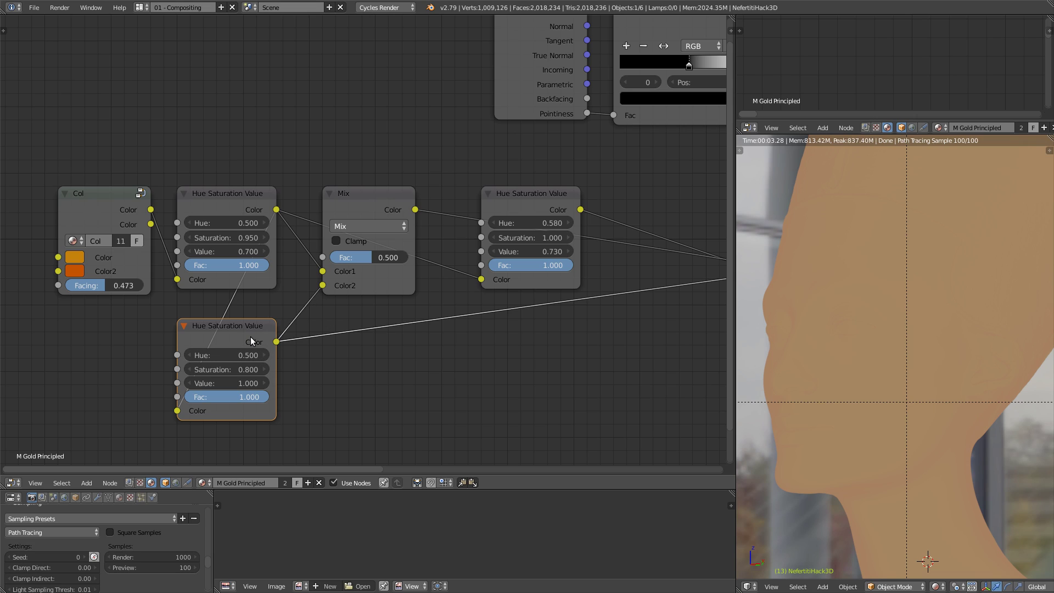
Preview the Mix, Hue Saturation Value and Multiply node outputs on the bust.
{"action": "left_click", "coordinate": [367, 196], "text": "ctrl+shift"}
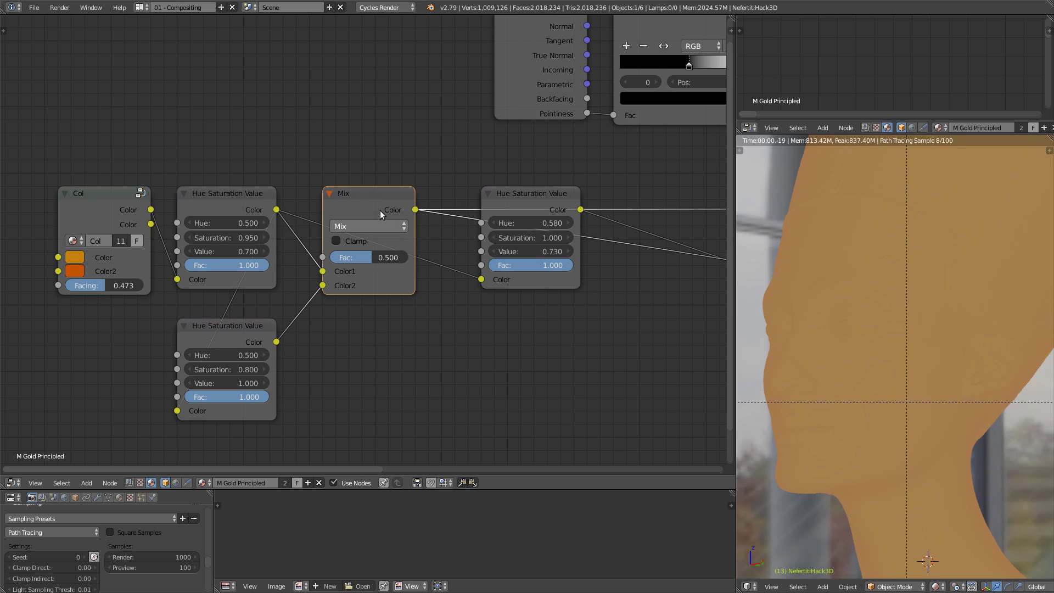
{"action": "middle_click_drag", "start_coordinate": [489, 204], "coordinate": [364, 245]}
{"action": "scroll", "coordinate": [384, 220], "scroll_direction": "down", "scroll_amount": 1}
{"action": "left_click", "coordinate": [358, 236], "text": "ctrl+shift"}
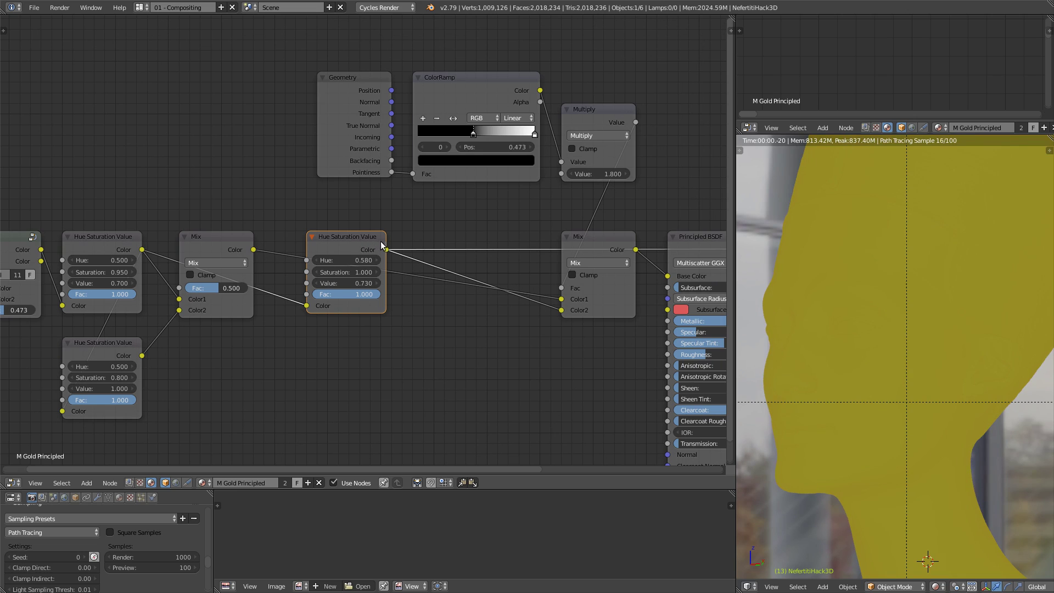
{"action": "middle_click_drag", "start_coordinate": [575, 97], "coordinate": [502, 101]}
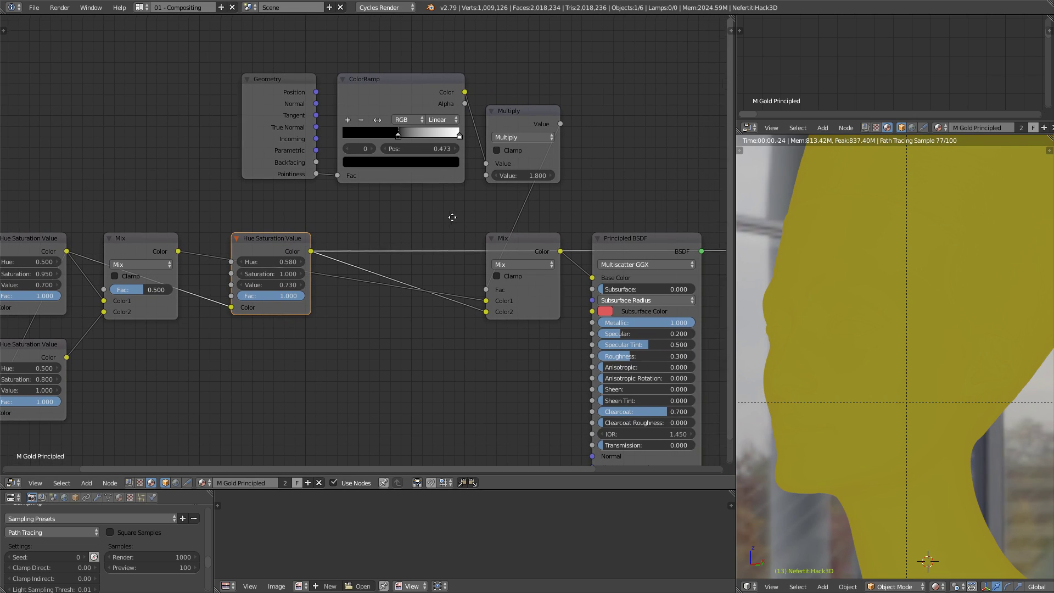
{"action": "left_click", "coordinate": [517, 125], "text": "ctrl+shift"}
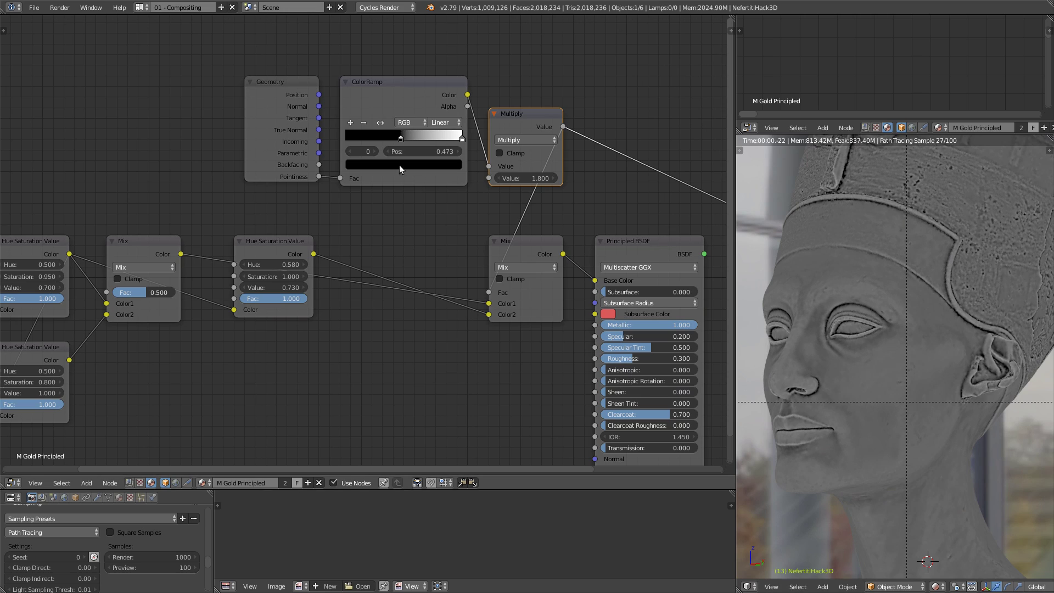
{"action": "left_click", "coordinate": [532, 248], "text": "ctrl+shift"}
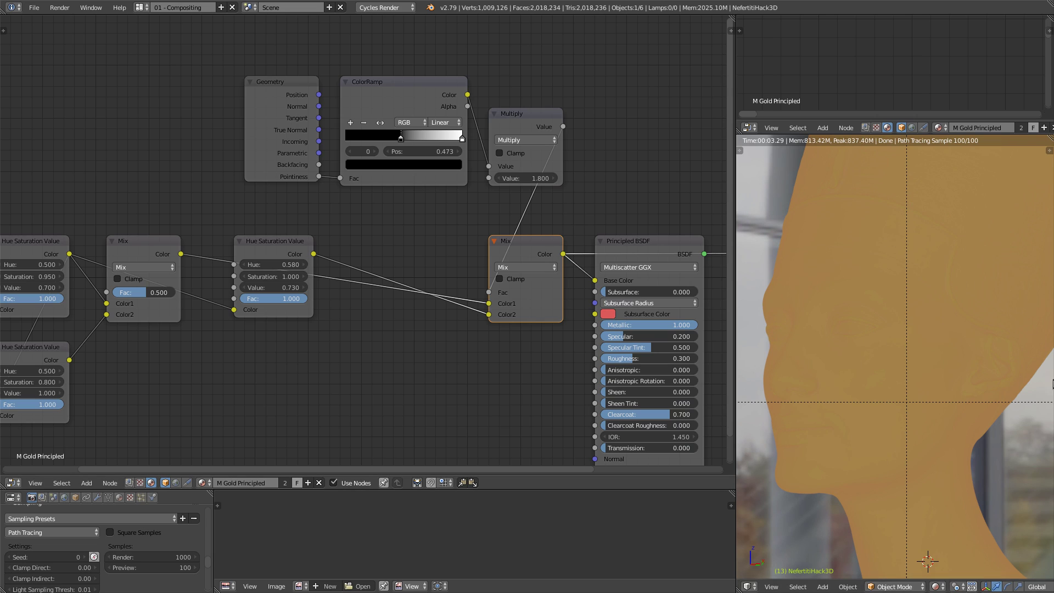
Preview the full Principled BSDF shader on the bust and pull back to show more nodes.
{"action": "scroll", "coordinate": [494, 275], "scroll_direction": "down", "scroll_amount": 6, "text": "ctrl"}
{"action": "left_click", "coordinate": [516, 250], "text": "ctrl+shift"}
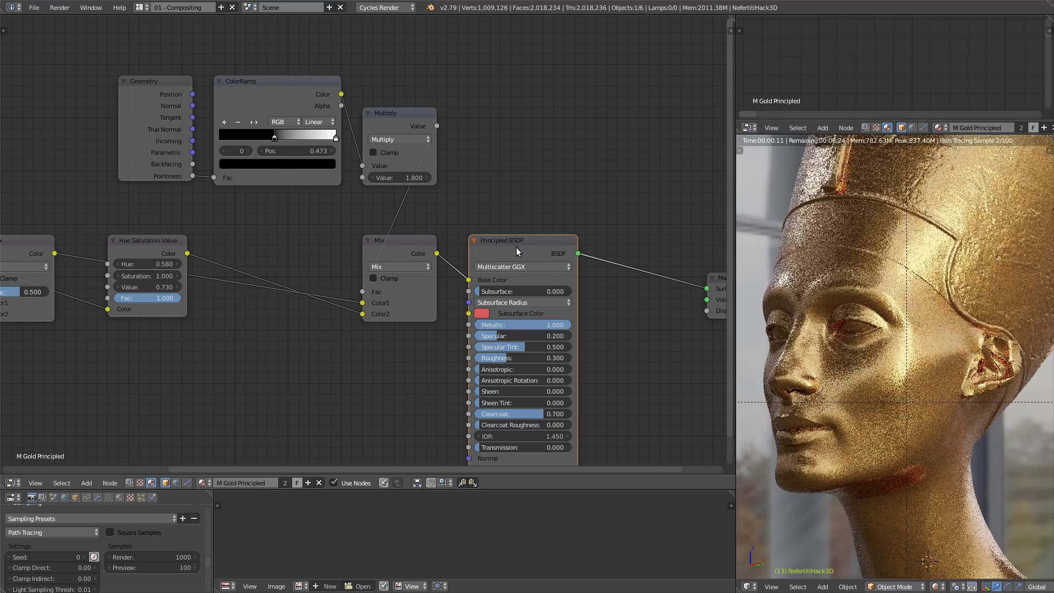
{"action": "scroll", "coordinate": [518, 259], "scroll_direction": "down", "scroll_amount": 3, "text": "shift"}
{"action": "scroll", "coordinate": [519, 259], "scroll_direction": "down", "scroll_amount": 1, "text": "ctrl"}
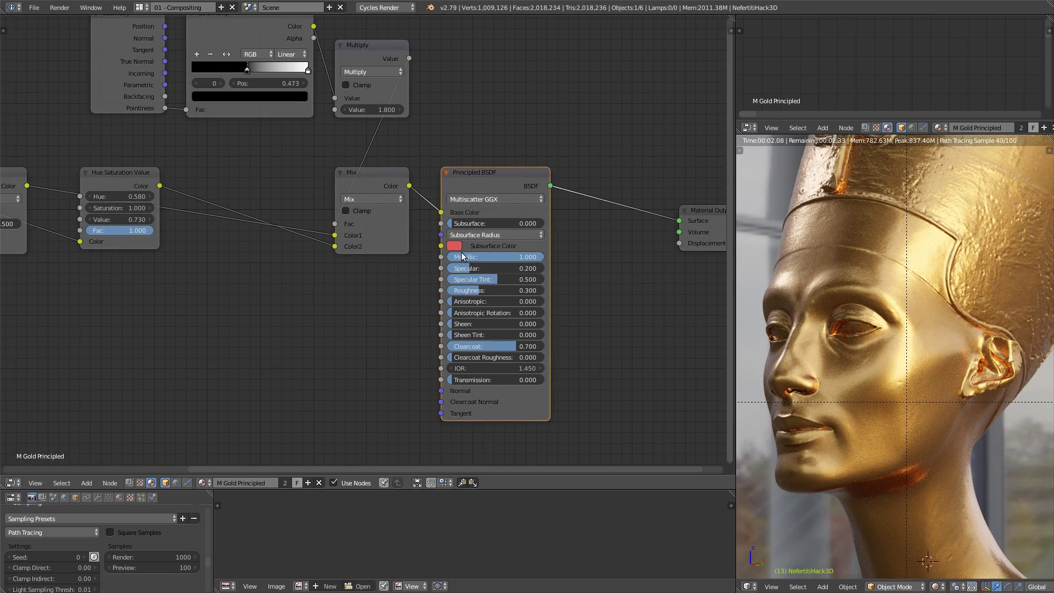
{"action": "scroll", "coordinate": [441, 289], "scroll_direction": "up", "scroll_amount": 2}
{"action": "scroll", "coordinate": [486, 245], "scroll_direction": "up", "scroll_amount": 1, "text": "ctrl"}
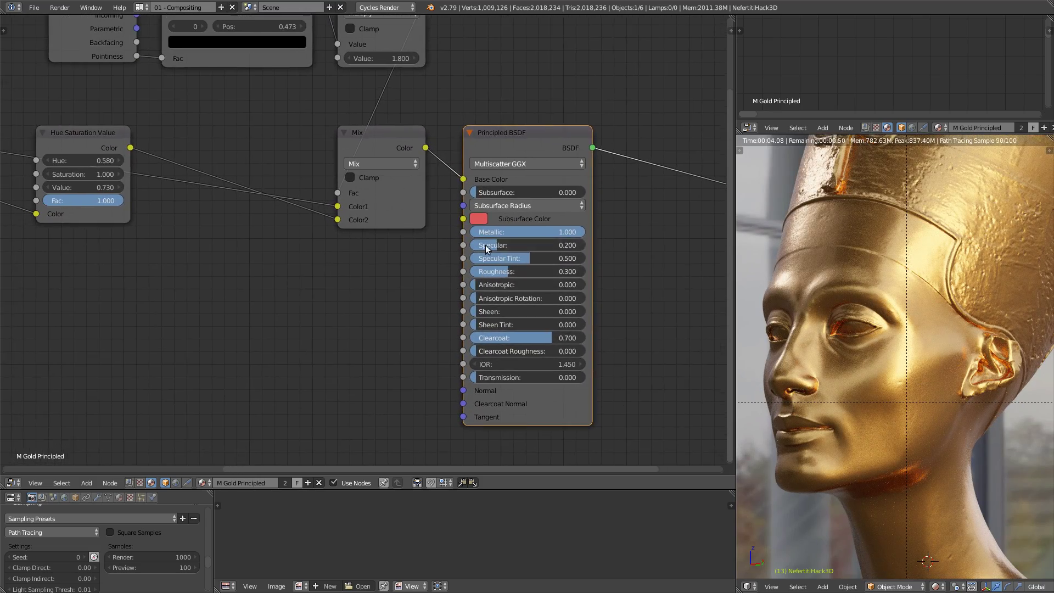
{"action": "scroll", "coordinate": [485, 245], "scroll_direction": "down", "scroll_amount": 2}
{"action": "middle_click_drag", "start_coordinate": [448, 275], "coordinate": [562, 274]}
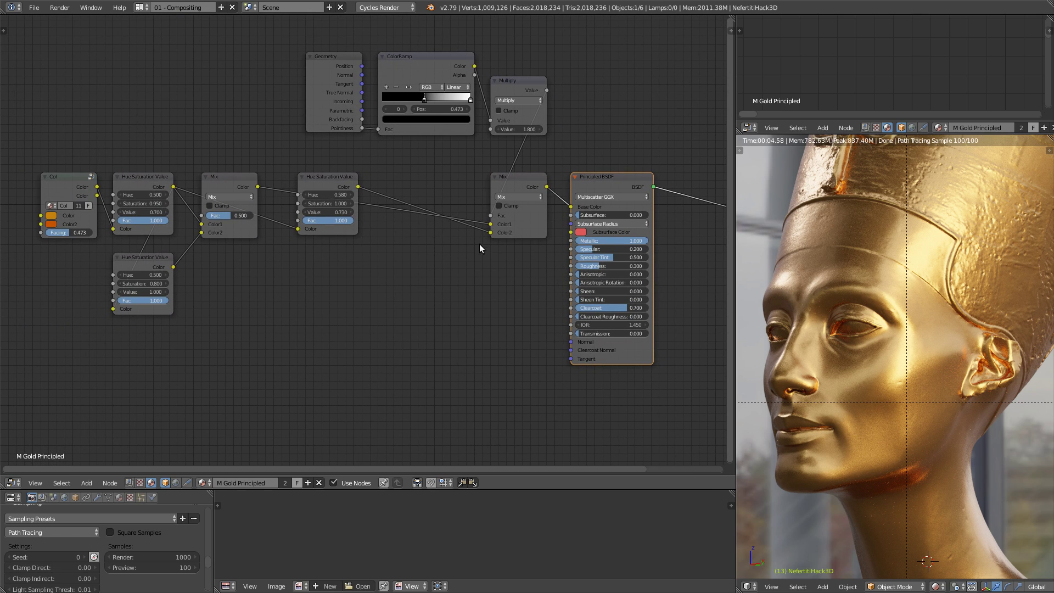
{"action": "middle_click_drag", "start_coordinate": [398, 203], "coordinate": [408, 216]}
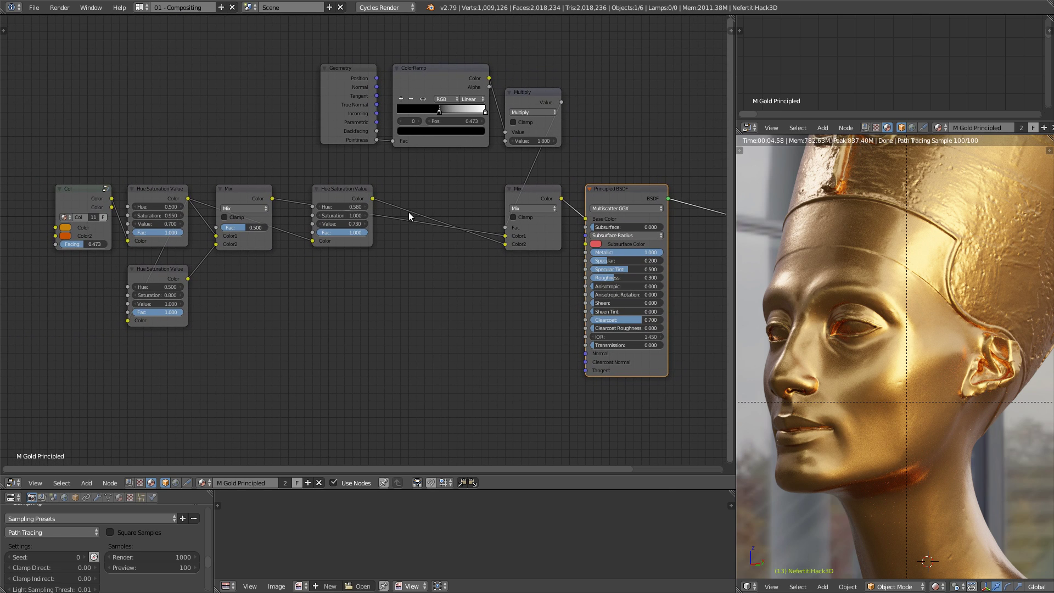
Maximize the Node Editor and frame the whole tree from Col node to Material Output.
{"action": "key", "text": "ctrl+space"}
{"action": "scroll", "coordinate": [468, 218], "scroll_direction": "up", "scroll_amount": 3}
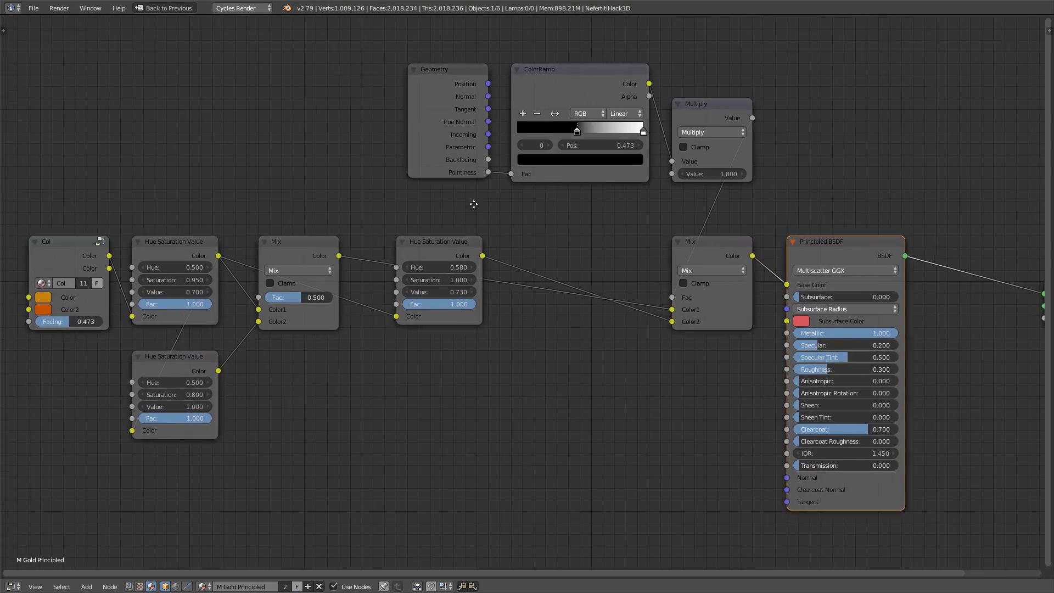
{"action": "scroll", "coordinate": [467, 218], "scroll_direction": "down", "scroll_amount": 3}
{"action": "middle_click_drag", "start_coordinate": [497, 199], "coordinate": [523, 201]}
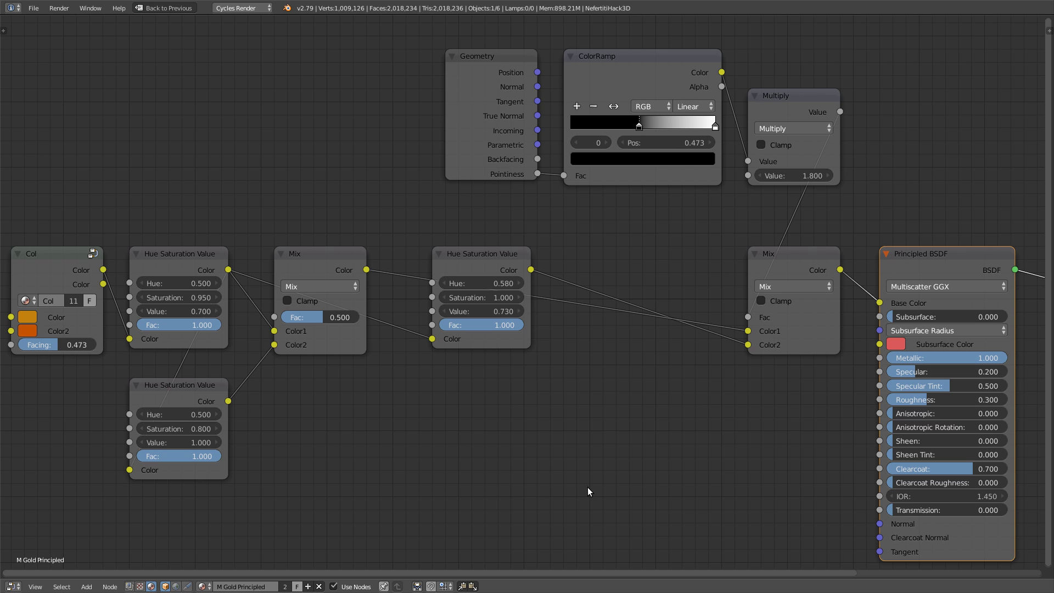
{"action": "scroll", "coordinate": [412, 351], "scroll_direction": "down", "scroll_amount": 2}
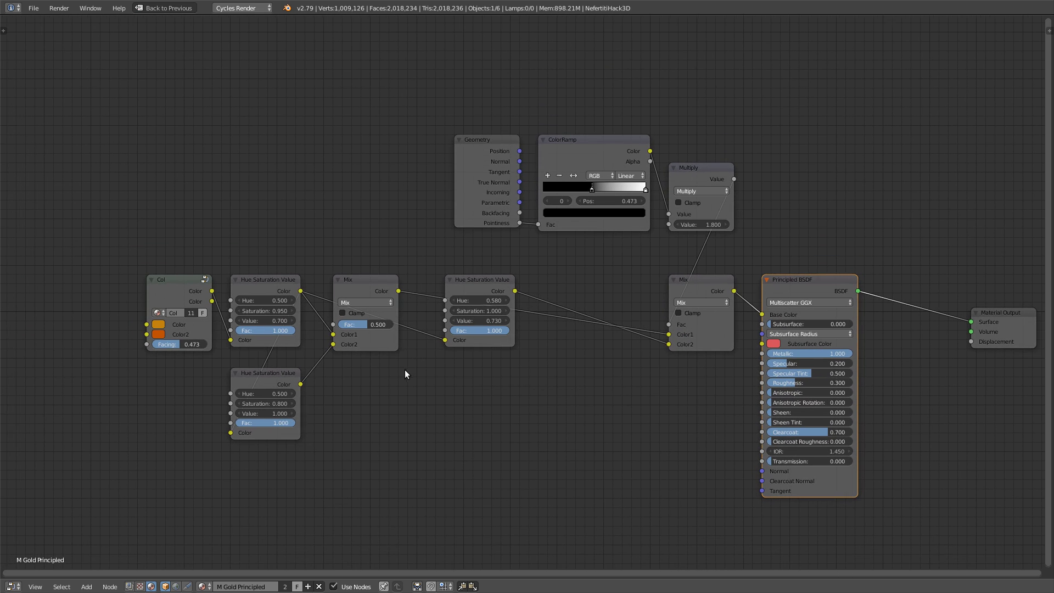
{"action": "middle_click_drag", "start_coordinate": [430, 363], "coordinate": [412, 363]}
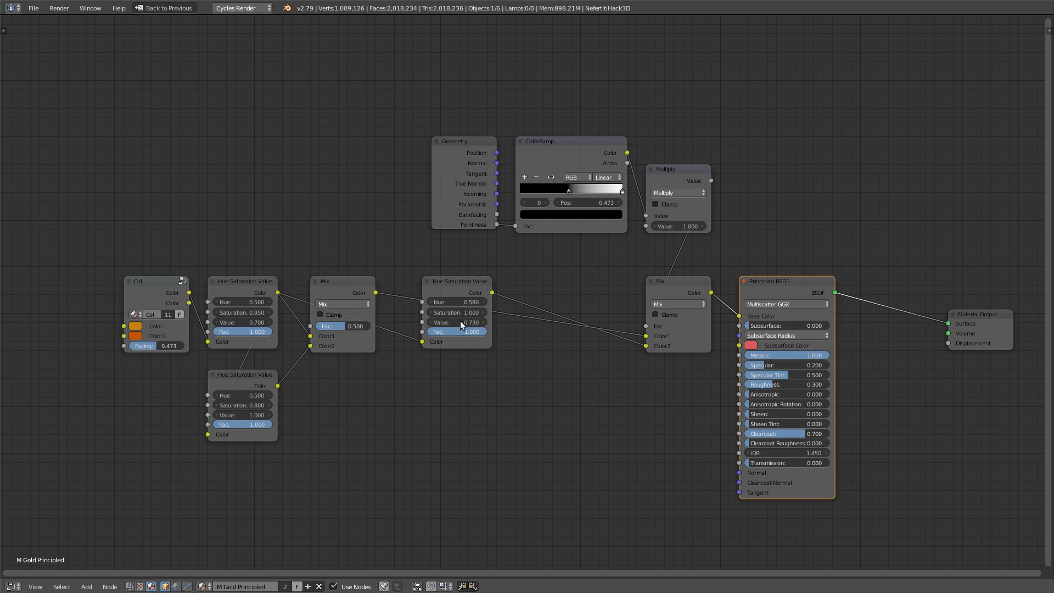
{"action": "key", "text": "ctrl+space"}
Pan the node tree view in the restored split layout.
{"action": "middle_click_drag", "start_coordinate": [446, 347], "coordinate": [453, 327]}
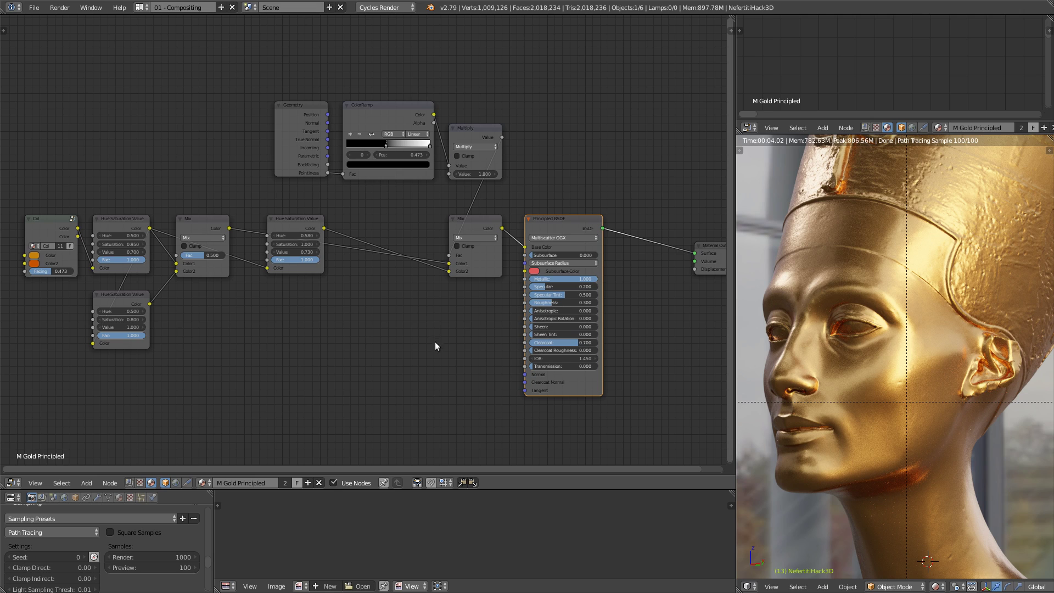
Drag the Principled BSDF node a few pixels down and right, adjusting the view around it.
{"action": "middle_click_drag", "start_coordinate": [436, 346], "coordinate": [426, 363]}
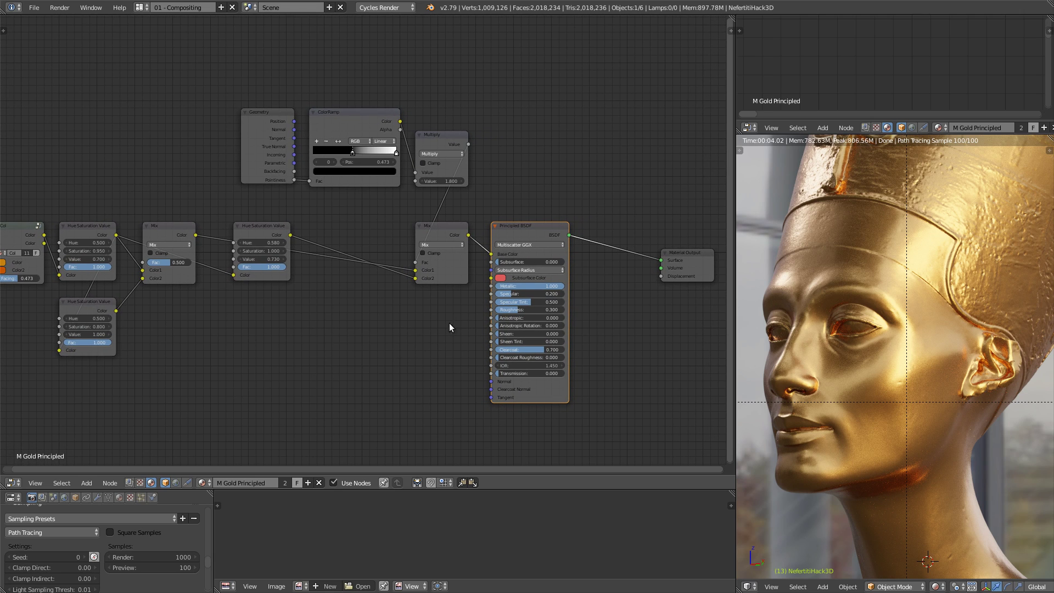
{"action": "middle_click_drag", "start_coordinate": [516, 235], "coordinate": [513, 237]}
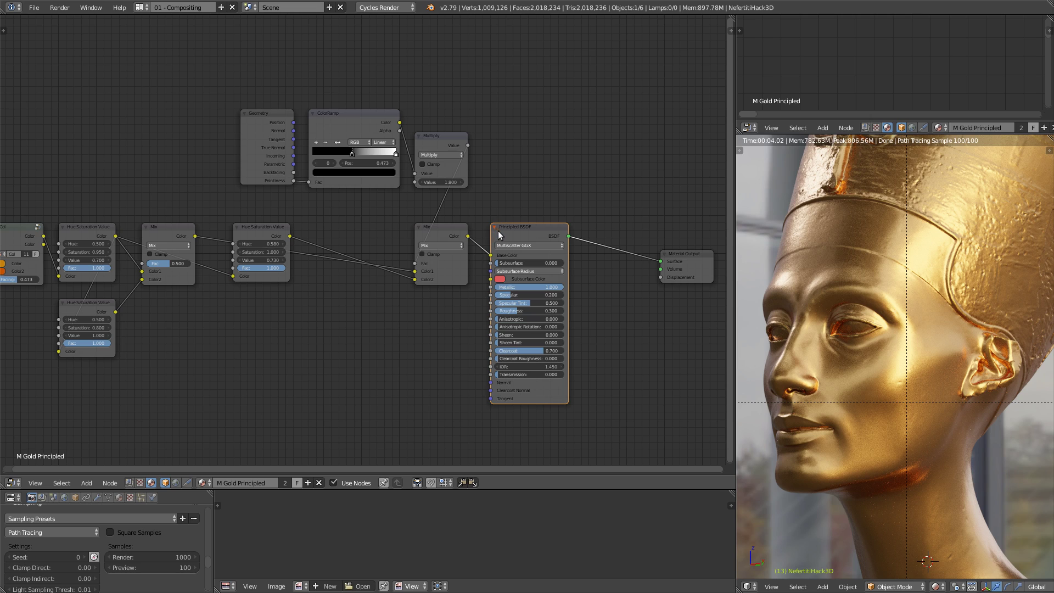
{"action": "mouse_move", "coordinate": [522, 229]}
{"action": "left_mouse_down"}
{"action": "mouse_move", "coordinate": [522, 242]}
{"action": "mouse_move", "coordinate": [527, 228]}
{"action": "left_mouse_up"}
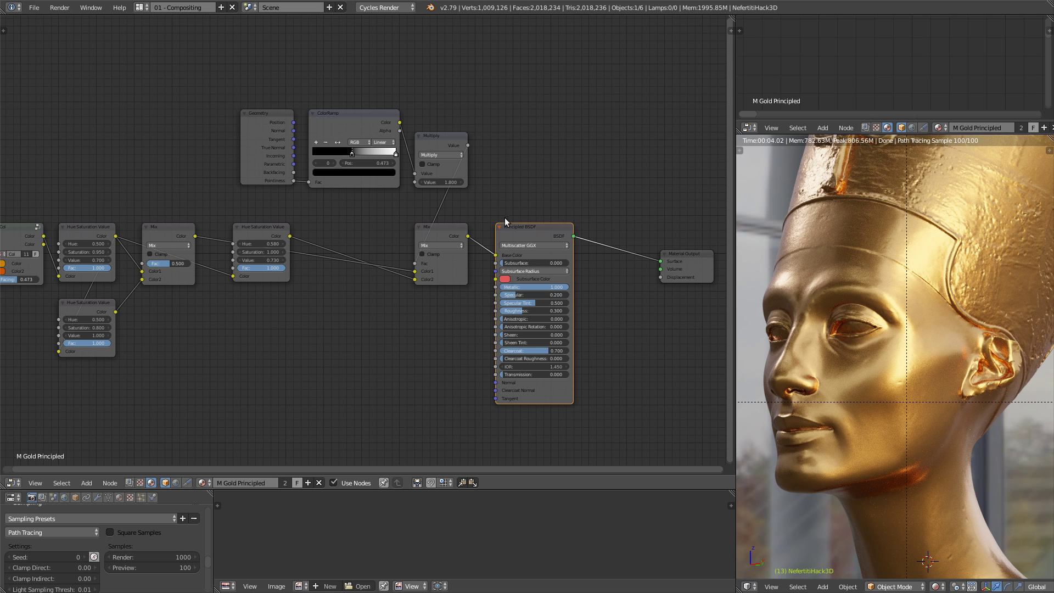
{"action": "middle_click_drag", "start_coordinate": [550, 228], "coordinate": [592, 221]}
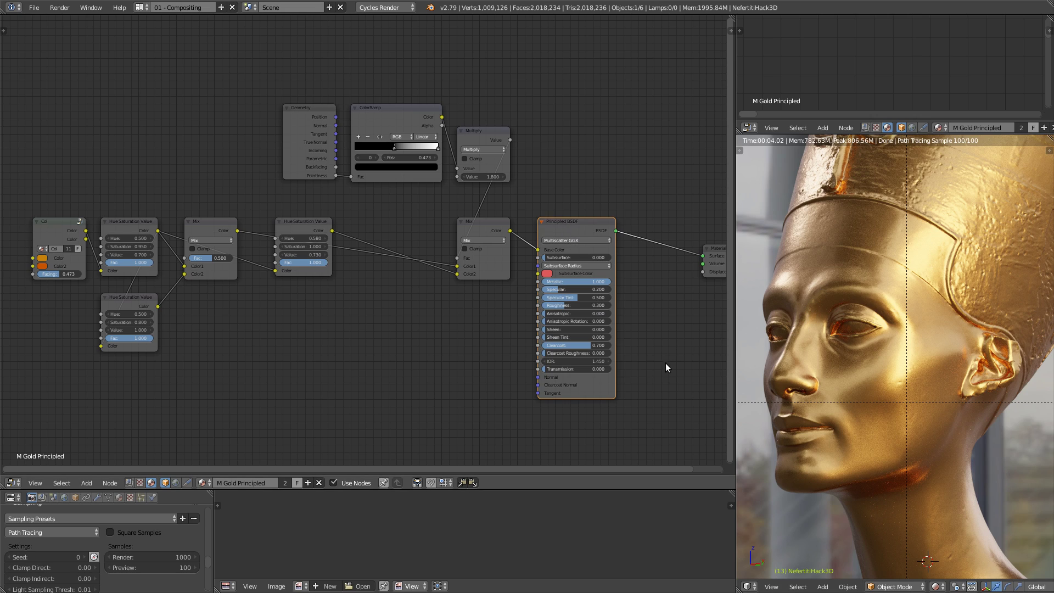
Show the finished full render stored in Slot 2, then return to the node tree.
{"action": "key", "text": "F12"}
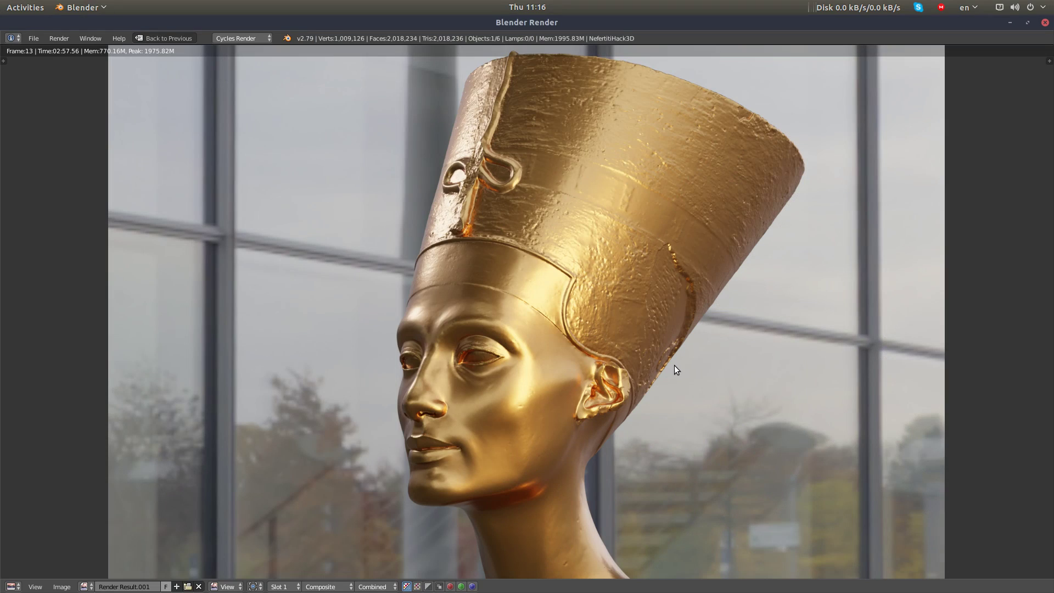
{"action": "key", "text": "j"}
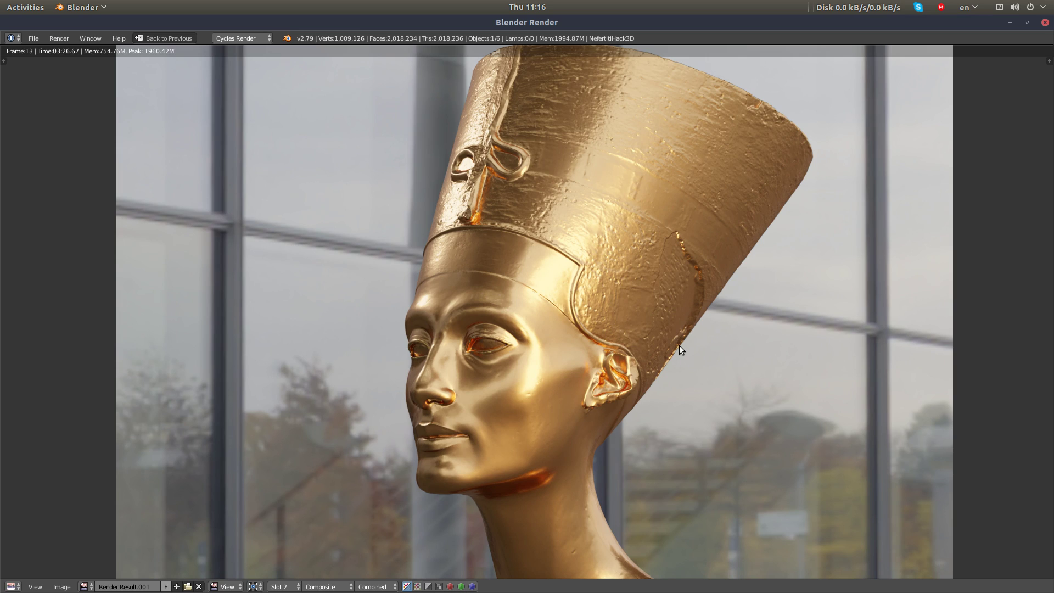
{"action": "key", "text": "Escape"}
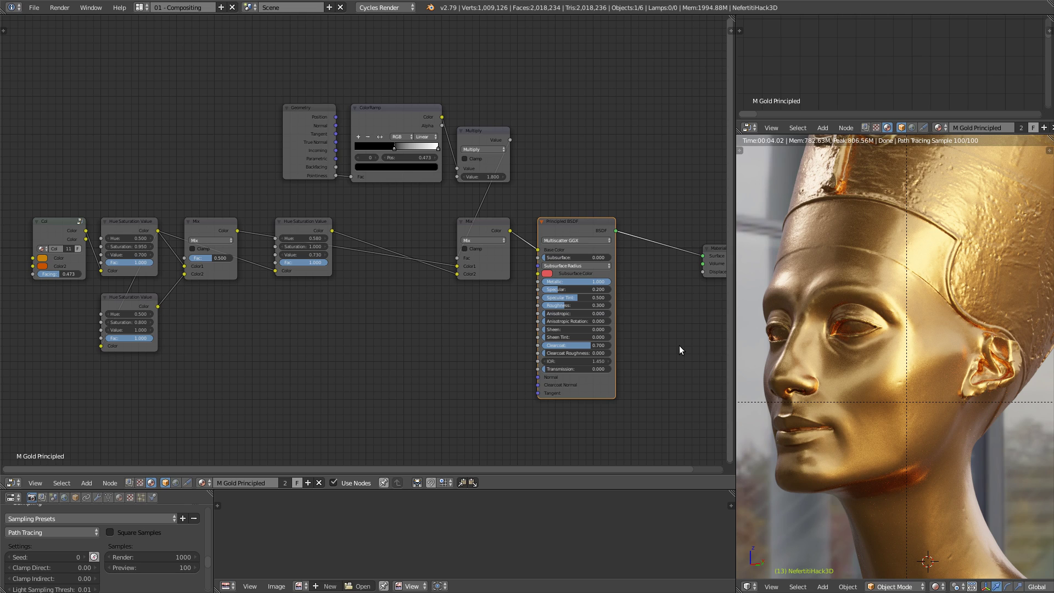
{"action": "key", "text": "ctrl+space"}
{"action": "scroll", "coordinate": [420, 238], "scroll_direction": "up", "scroll_amount": 3}
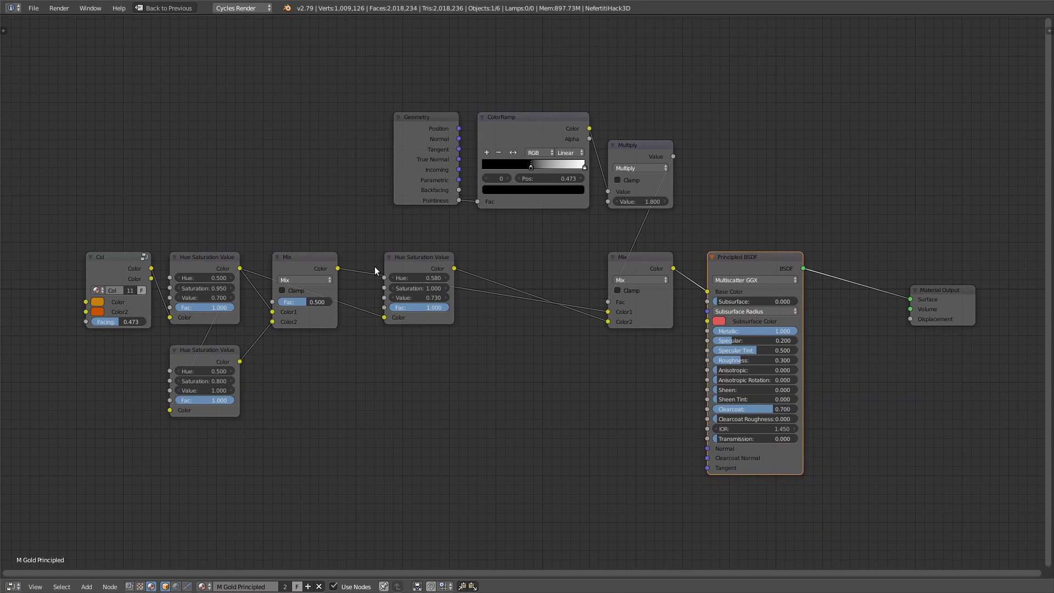
{"action": "scroll", "coordinate": [421, 239], "scroll_direction": "down", "scroll_amount": 2}
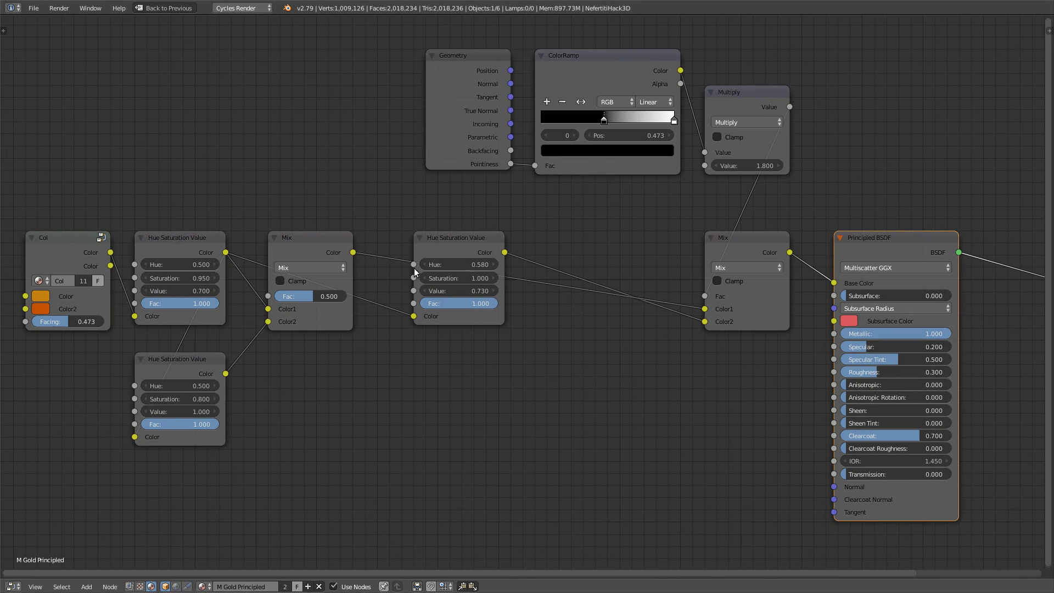